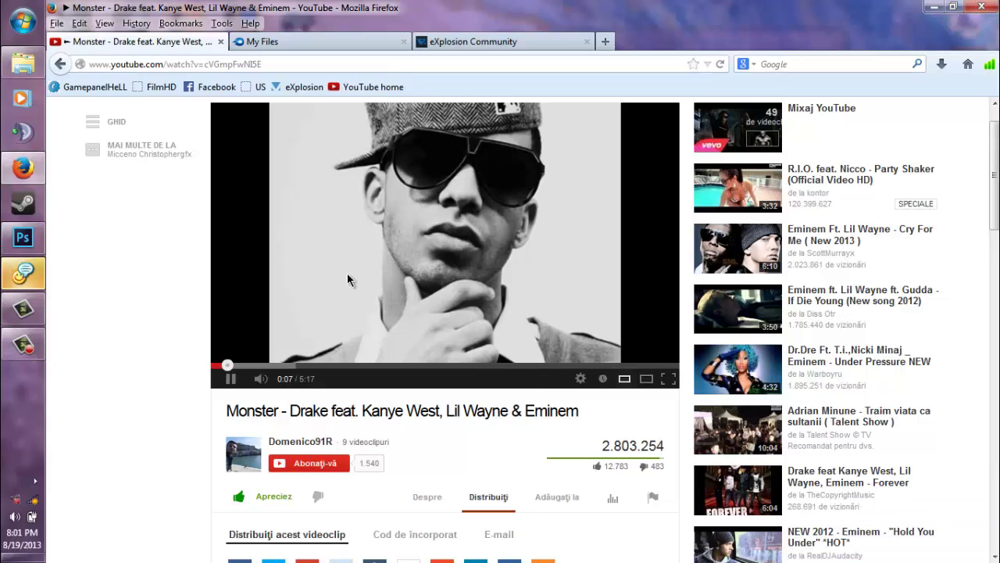
Step: Clear the open windows to show the desktop and refresh it
left_click(24, 273)
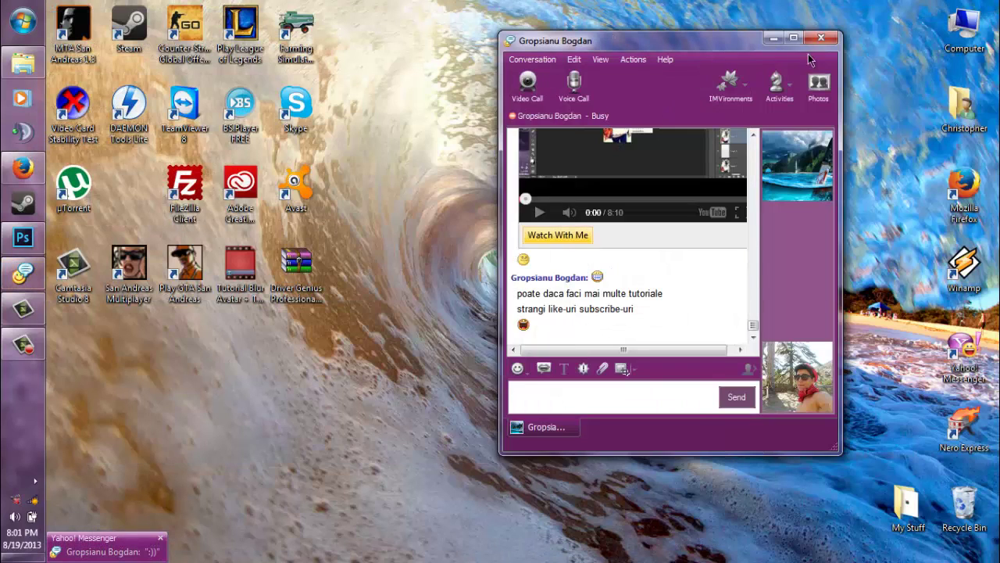
key("super+d")
right_click(580, 235)
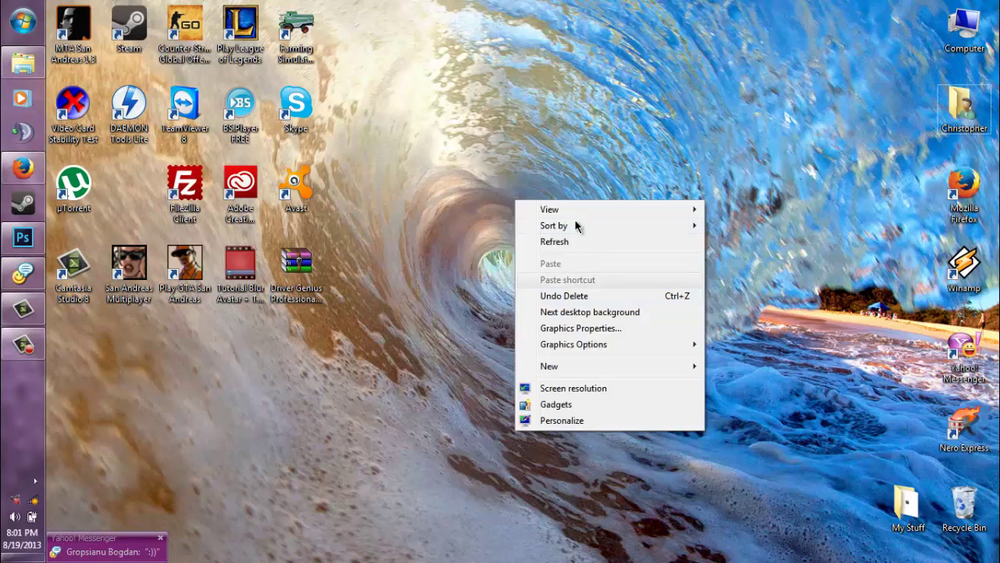
left_click(576, 239)
Step: Open the Driver Genius Professional Edition 11 archive from the desktop and dismiss the WinRAR purchase reminder and its web page
double_click(303, 270)
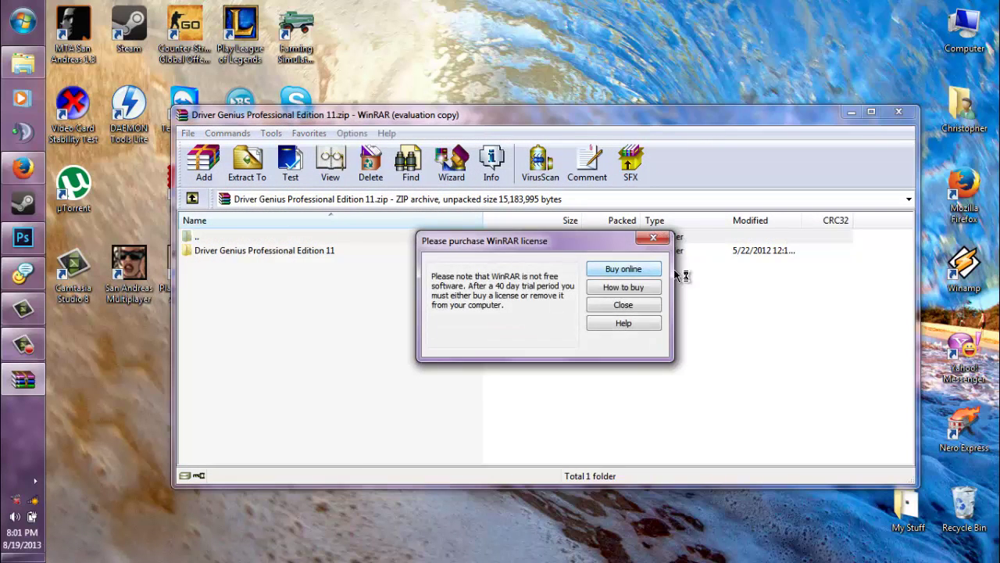
left_click(655, 244)
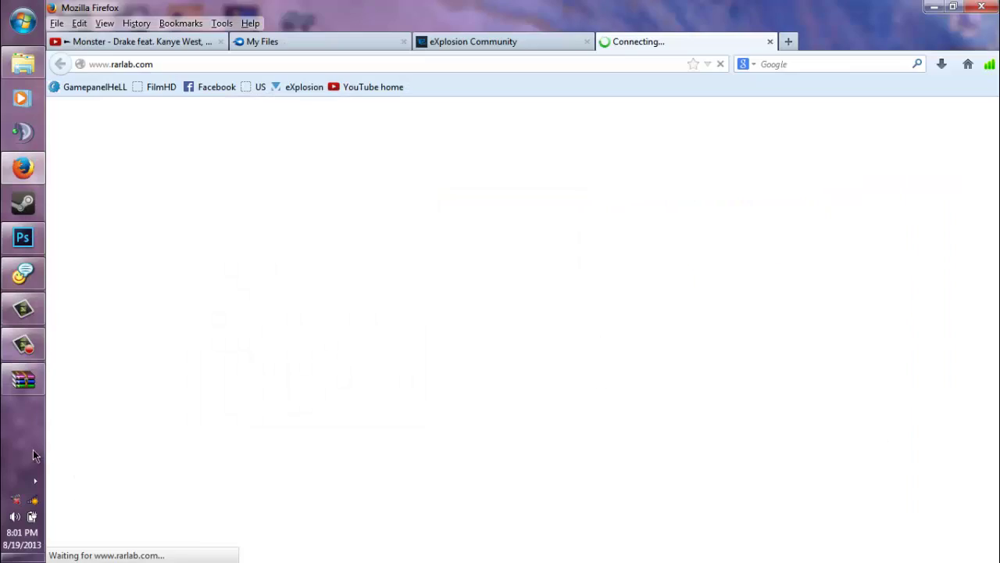
left_click(770, 42)
left_click(934, 7)
Step: Run drvgenpro.exe from the Driver Genius Professional Edition 11 folder inside the archive
left_click(231, 249)
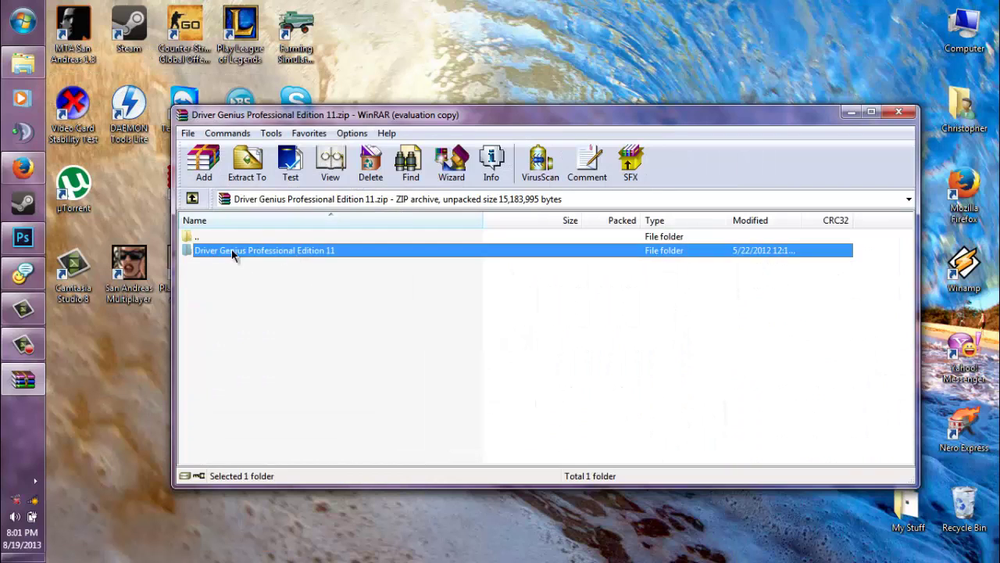
double_click(221, 250)
left_click(202, 268)
double_click(202, 268)
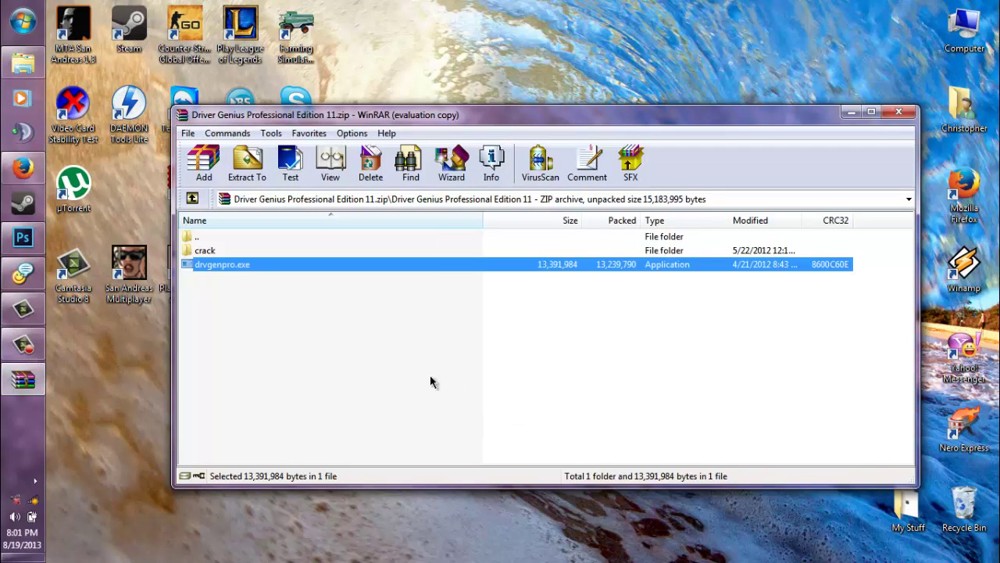
left_click_drag(262, 123, 298, 136)
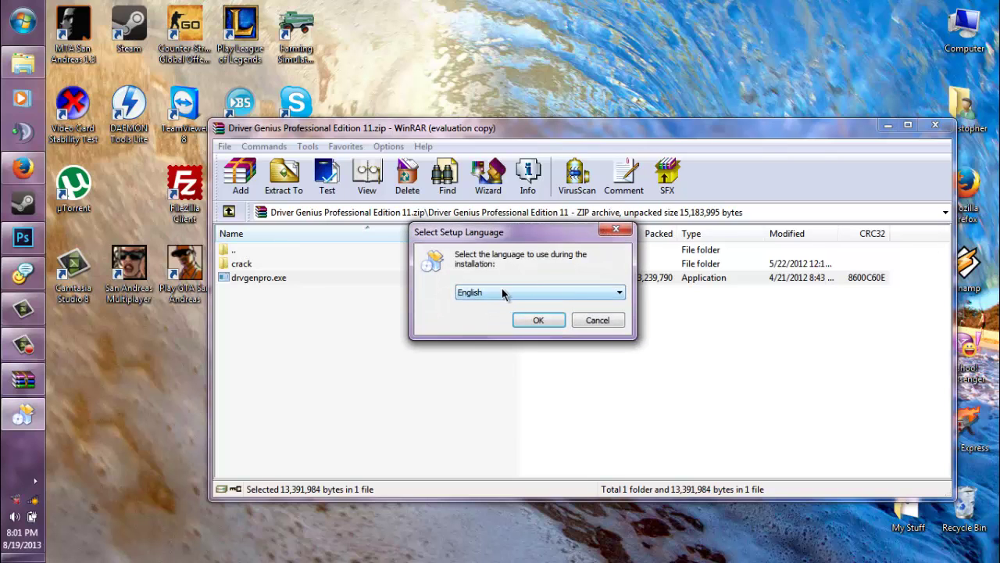
Step: Start the setup in English and accept the license agreement
left_click(537, 321)
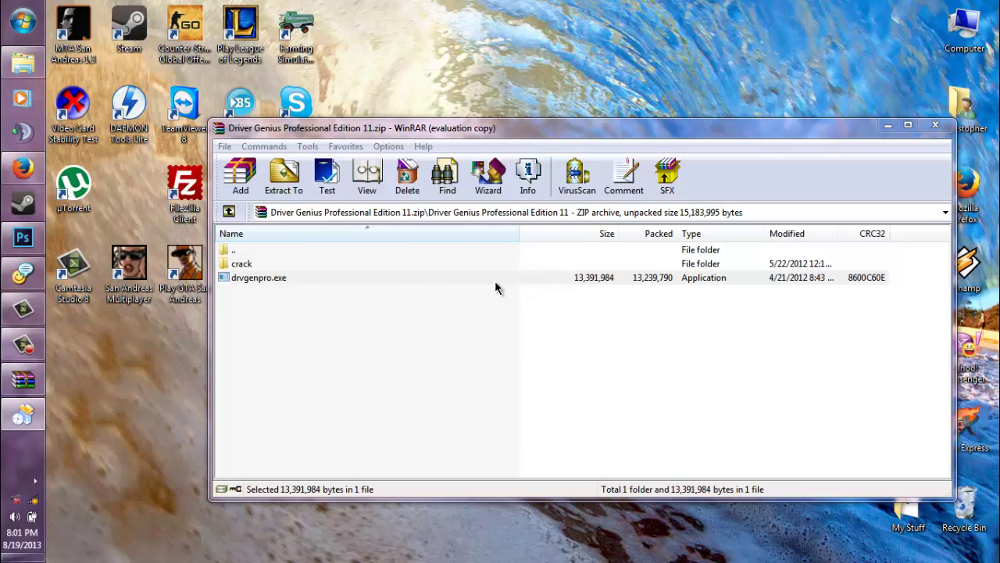
left_click(604, 405)
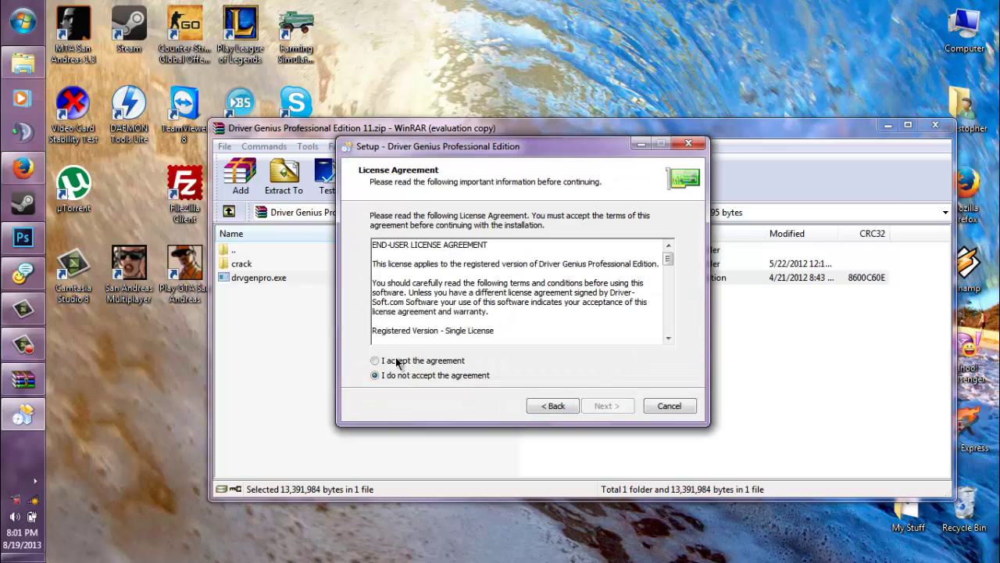
left_click(397, 362)
left_click(606, 404)
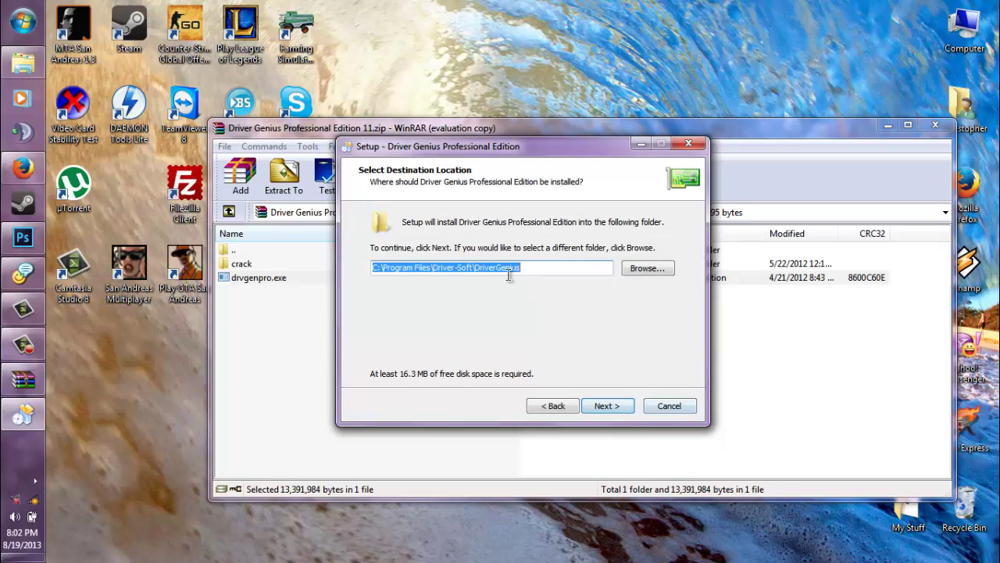
Step: Set the installation folder to D:\DriverGenius and decline installing into the existing folder
left_click(647, 268)
left_click(469, 273)
scroll(536, 339, "down", 3)
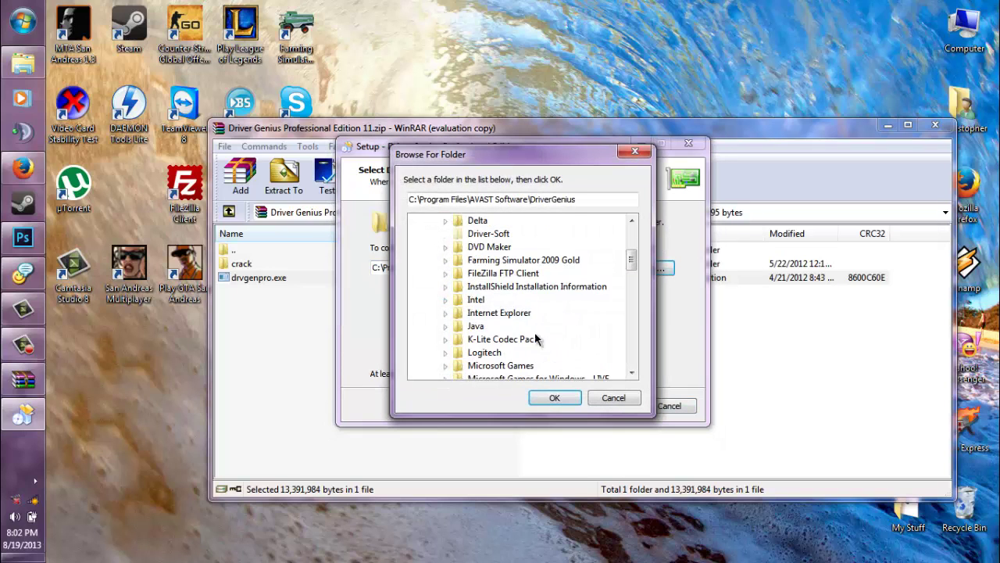
scroll(508, 351, "down", 15)
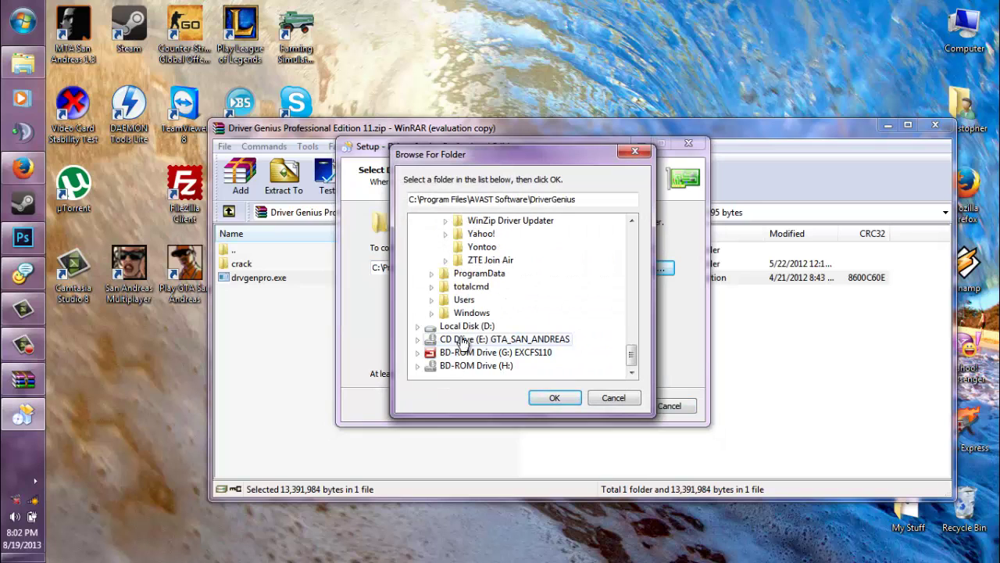
left_click(467, 325)
left_click(564, 398)
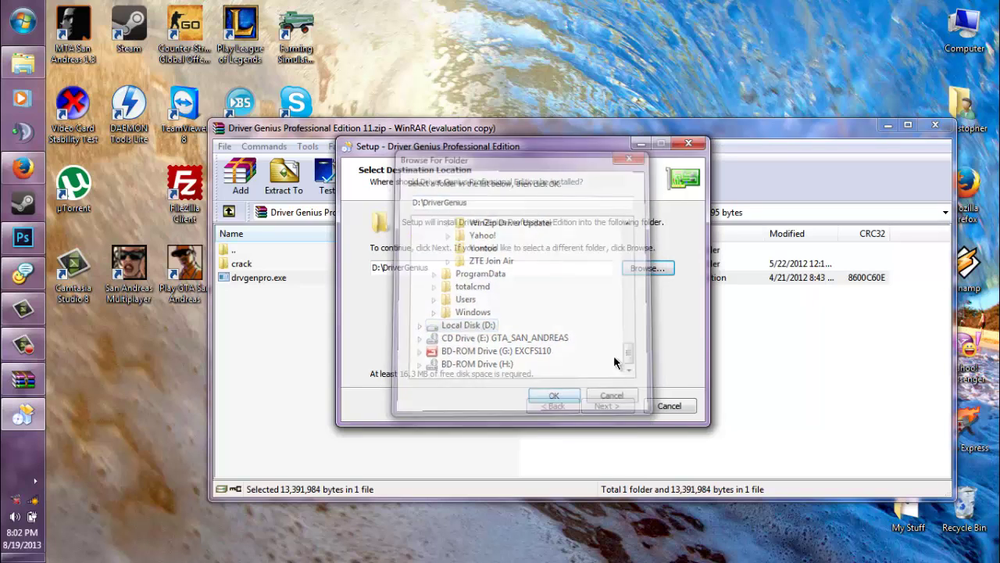
left_click(607, 405)
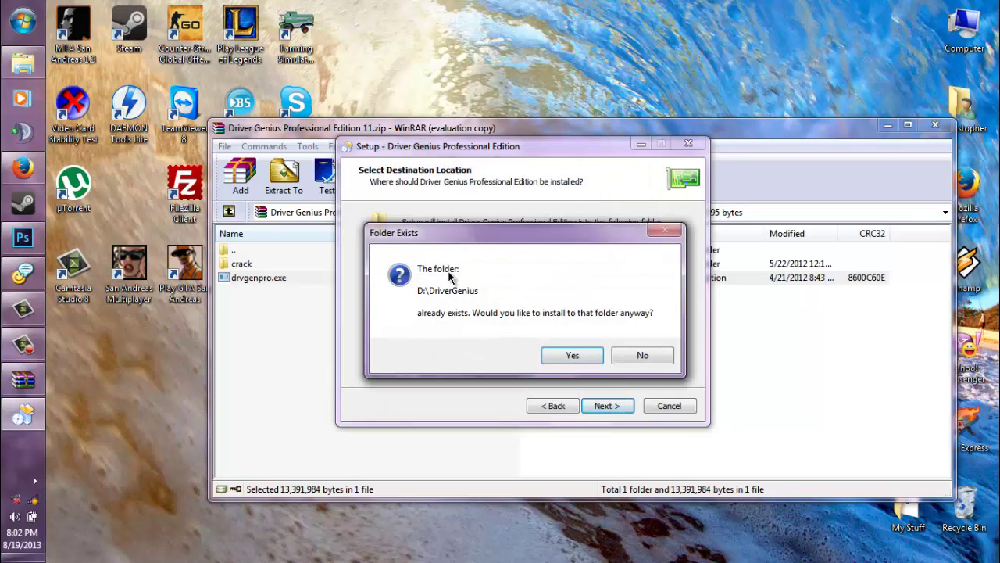
left_click(637, 359)
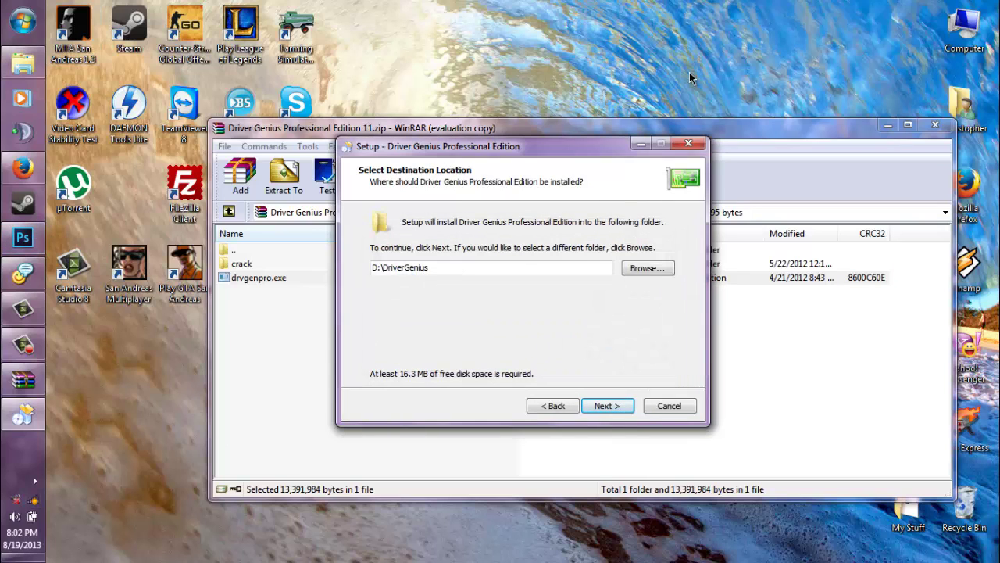
Step: Delete the old DriverGenius folder from Local Disk (D:) and close the file window
double_click(963, 30)
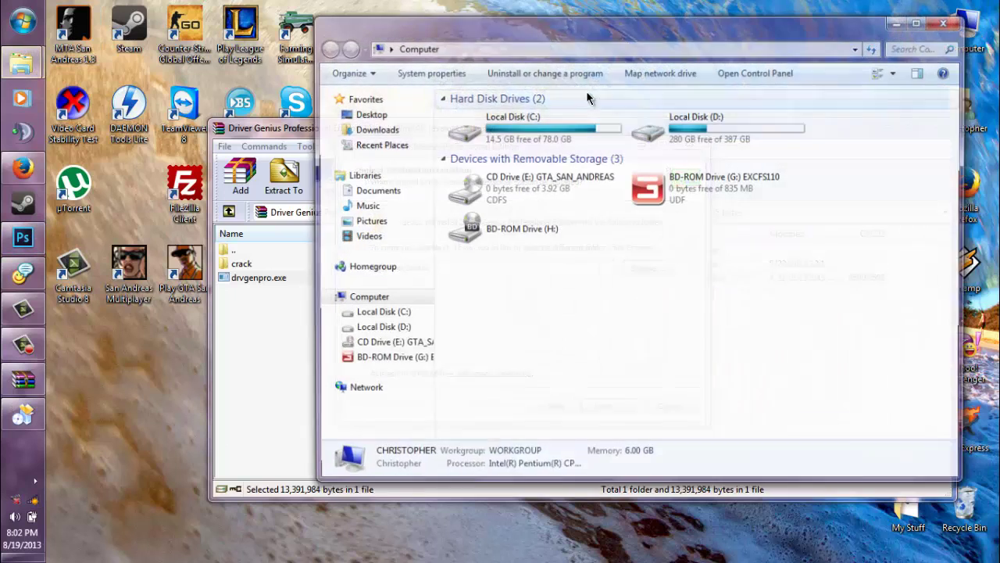
double_click(732, 146)
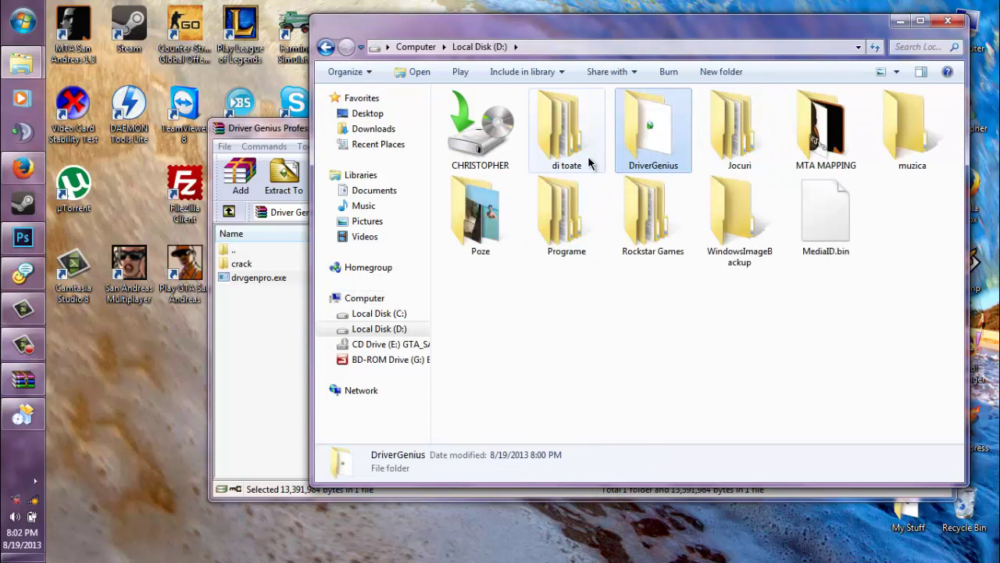
left_click(651, 133)
key("Delete")
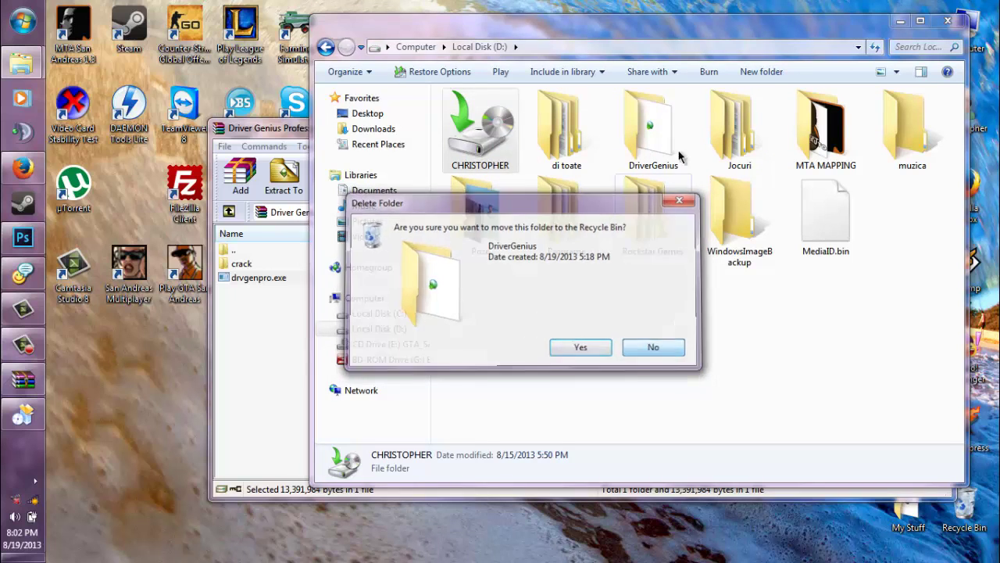
left_click(663, 349)
key("Delete")
left_click(579, 349)
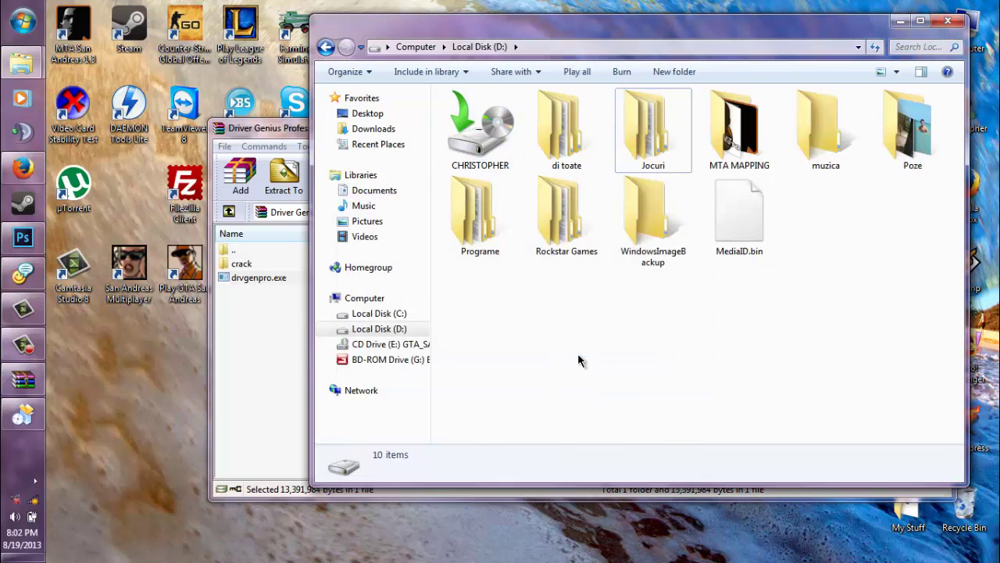
left_click(951, 26)
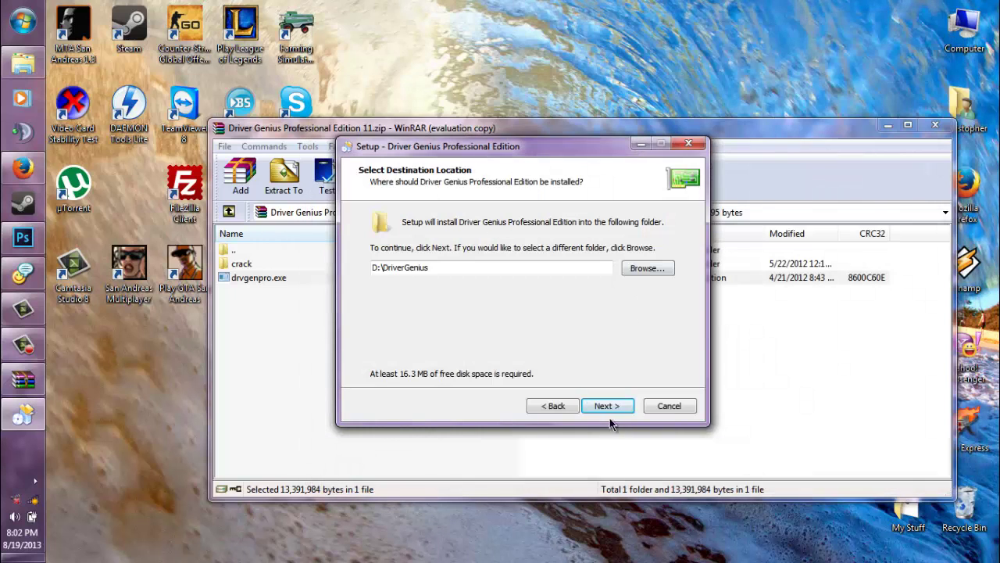
Step: Continue the setup with the D:\DriverGenius folder and the desktop icon option, and start the installation
left_click(608, 407)
left_click(614, 406)
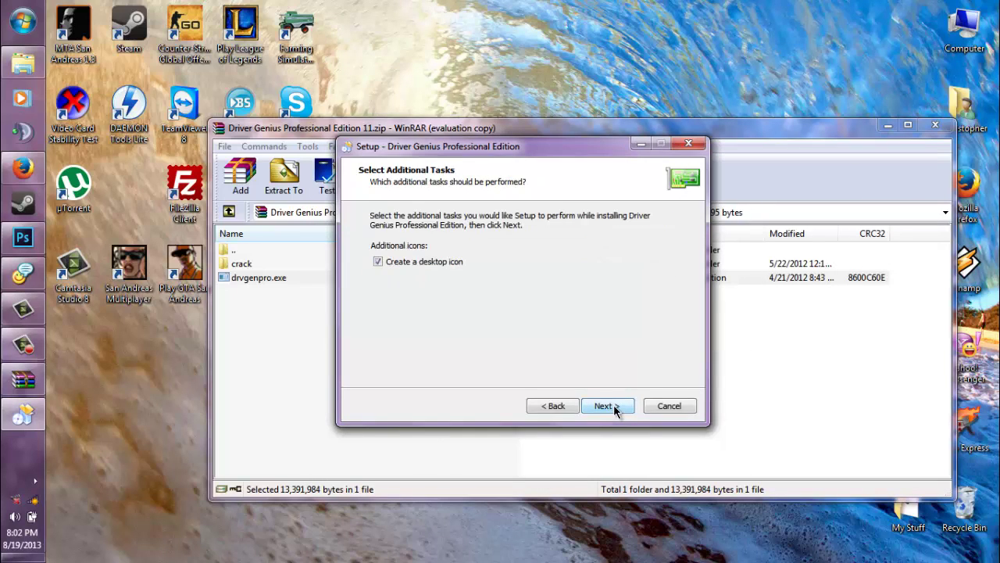
left_click(614, 408)
left_click(608, 407)
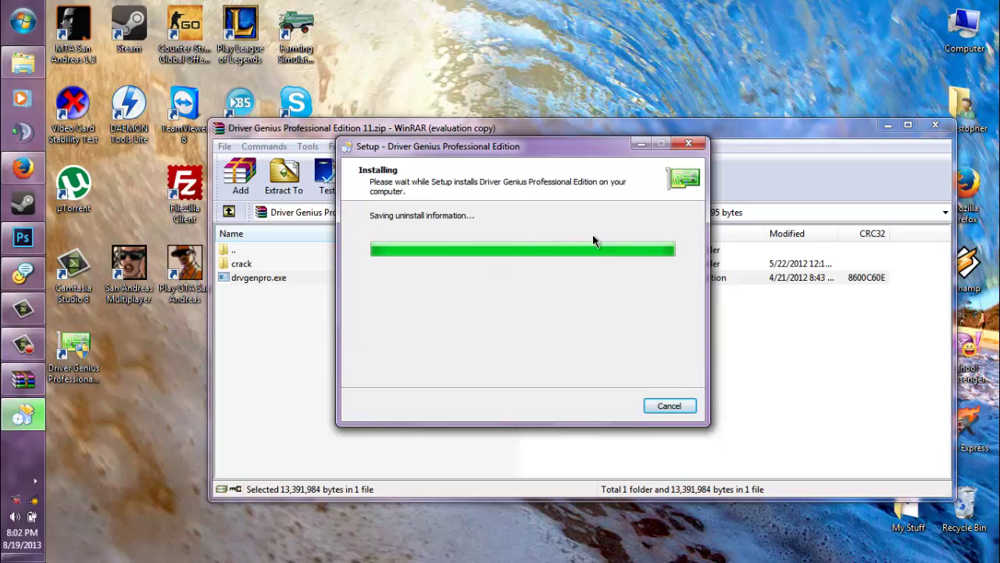
Step: Close the archive window and finish the setup with Driver Genius Professional Edition set to launch
right_click(517, 12)
left_click(582, 51)
left_click(800, 135)
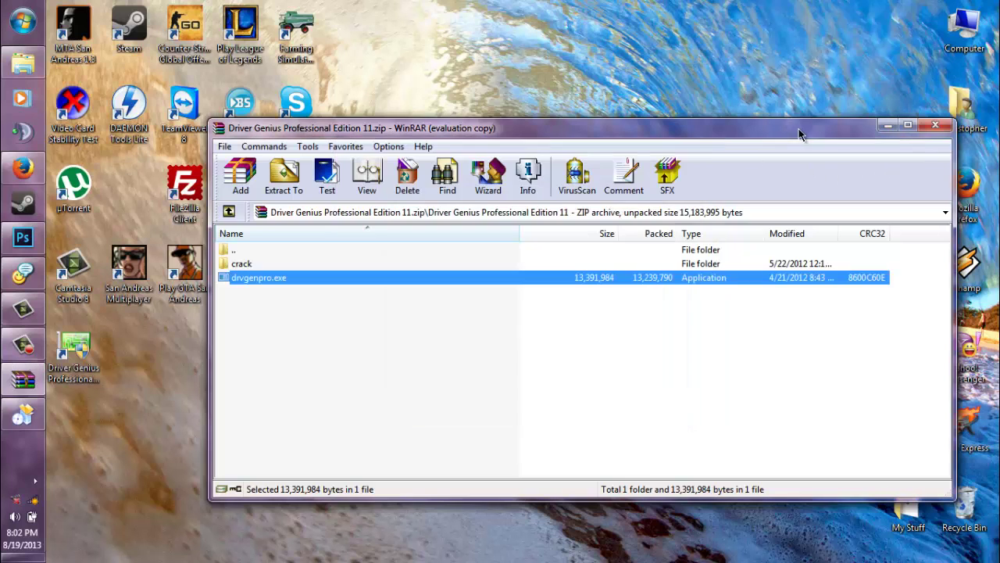
left_click(935, 126)
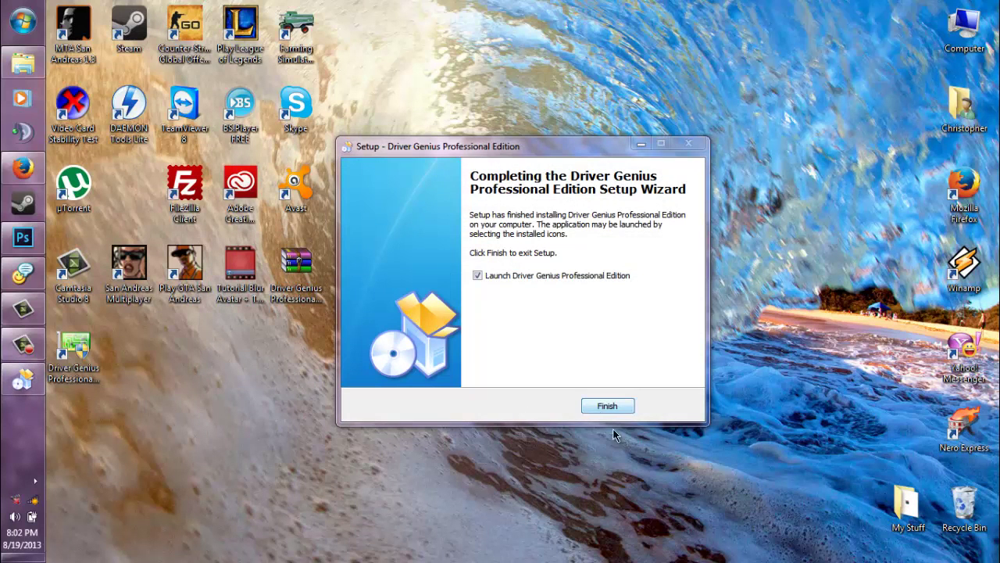
left_click(599, 408)
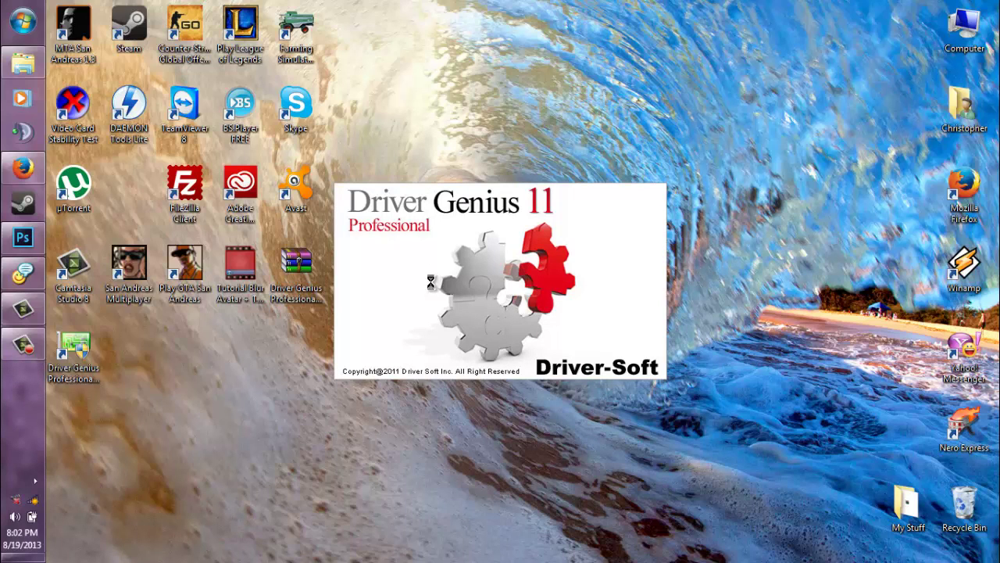
Step: Switch the desktop to the next background picture
right_click(348, 405)
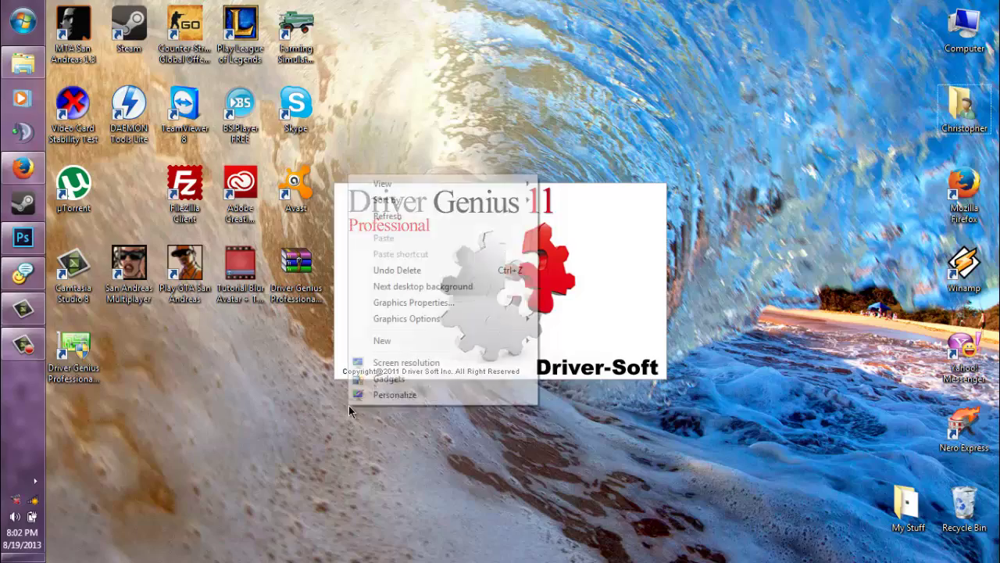
left_click(439, 287)
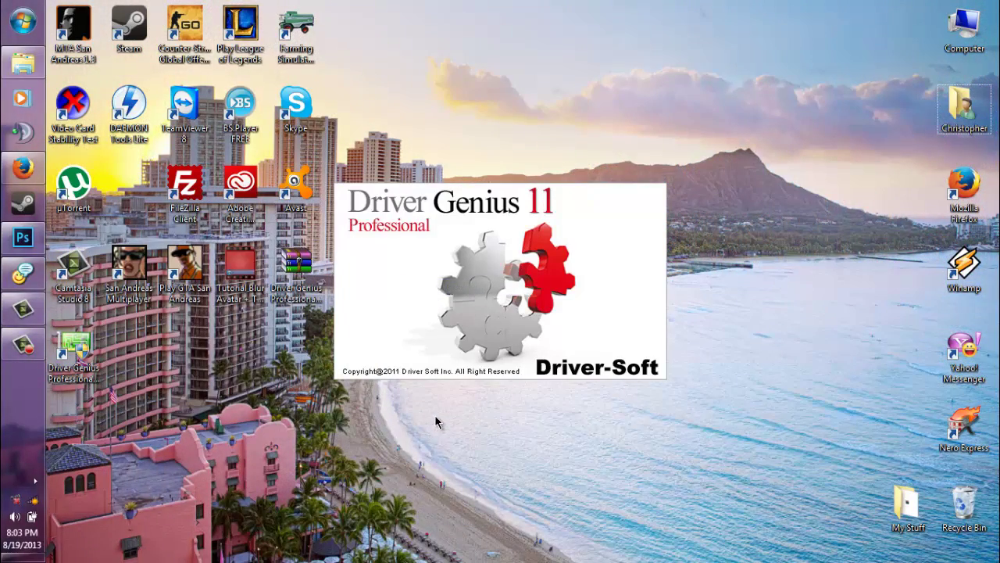
right_click(435, 418)
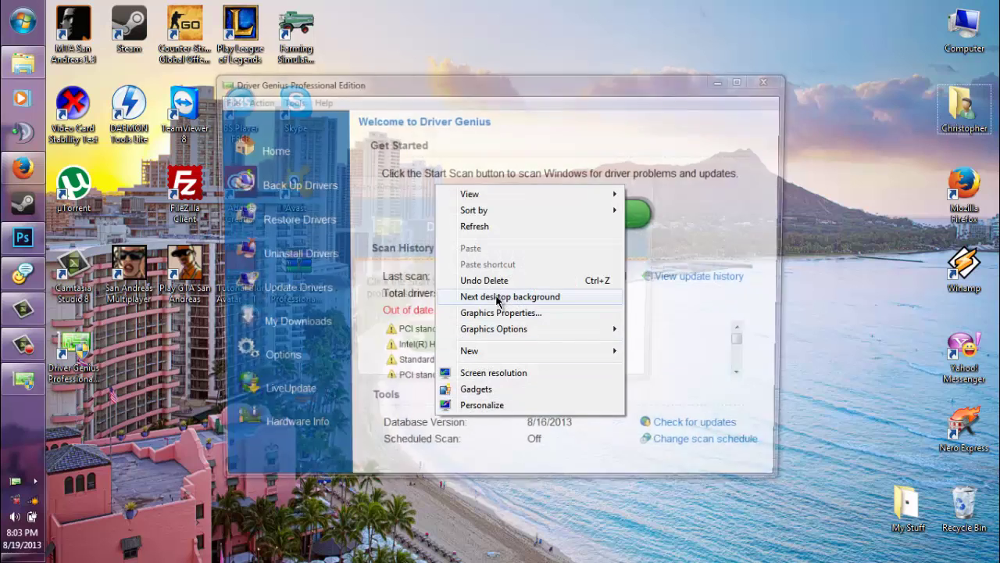
Step: Let Driver Genius scan for driver updates and dismiss the scan result message
left_click(417, 197)
left_click(466, 344)
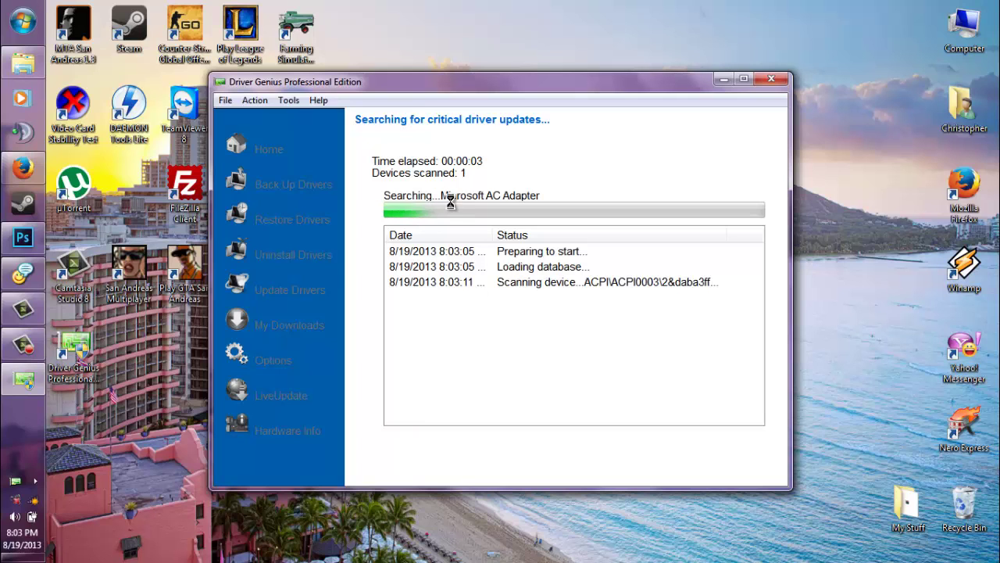
left_click_drag(297, 89, 269, 90)
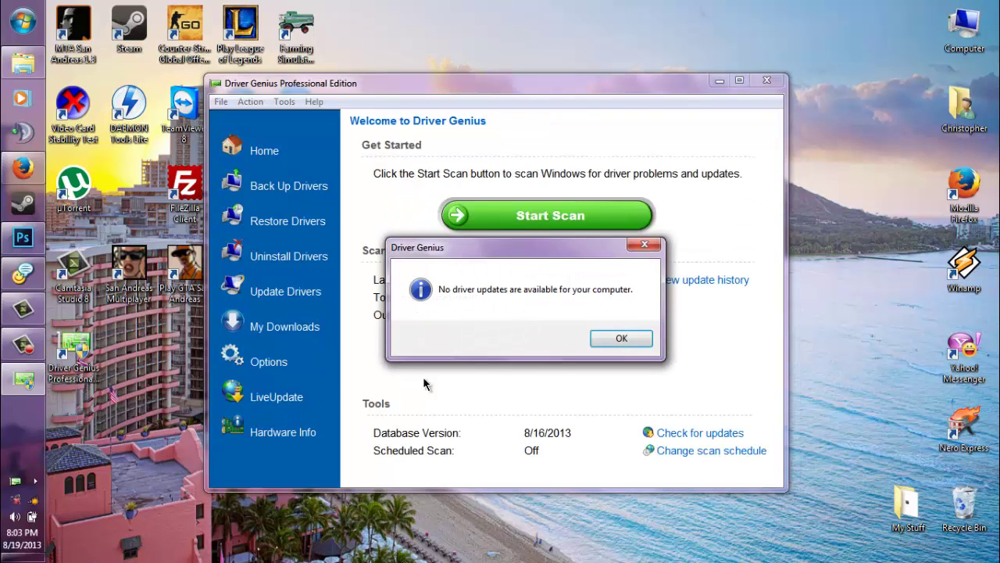
left_click(619, 340)
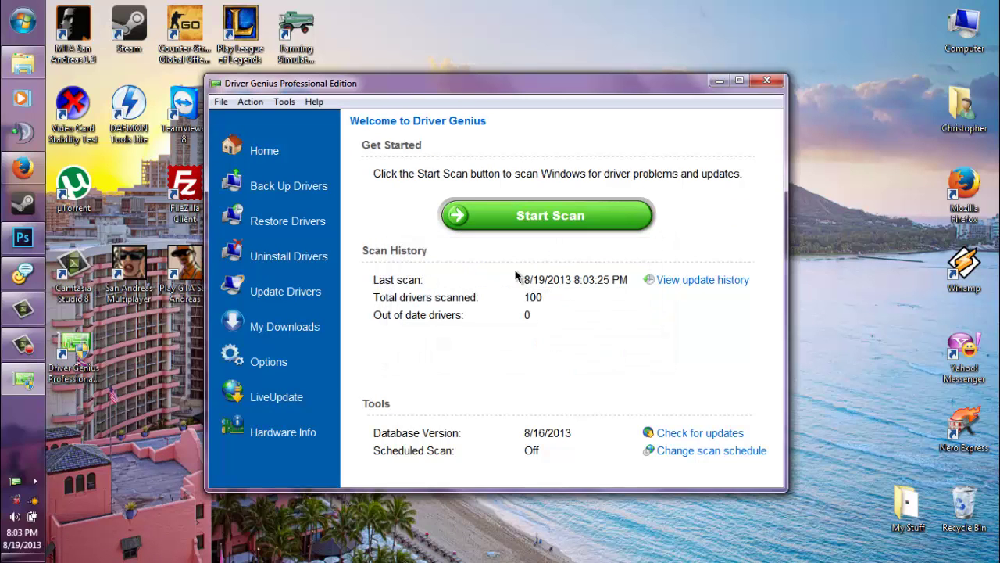
Step: Check the license status in Driver Genius's About information, then close the program
left_click(313, 102)
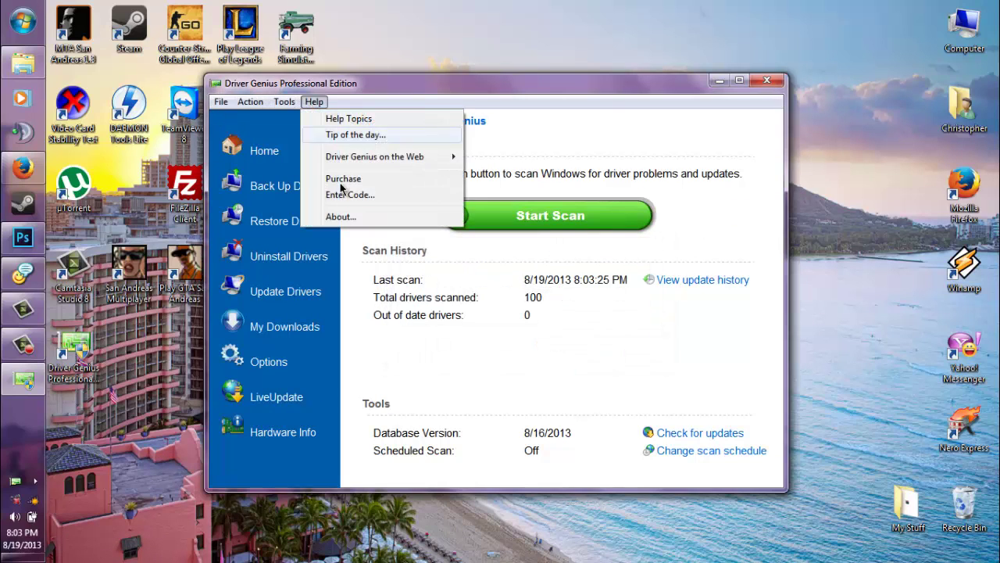
left_click(346, 216)
left_click_drag(447, 265, 349, 269)
left_click(588, 406)
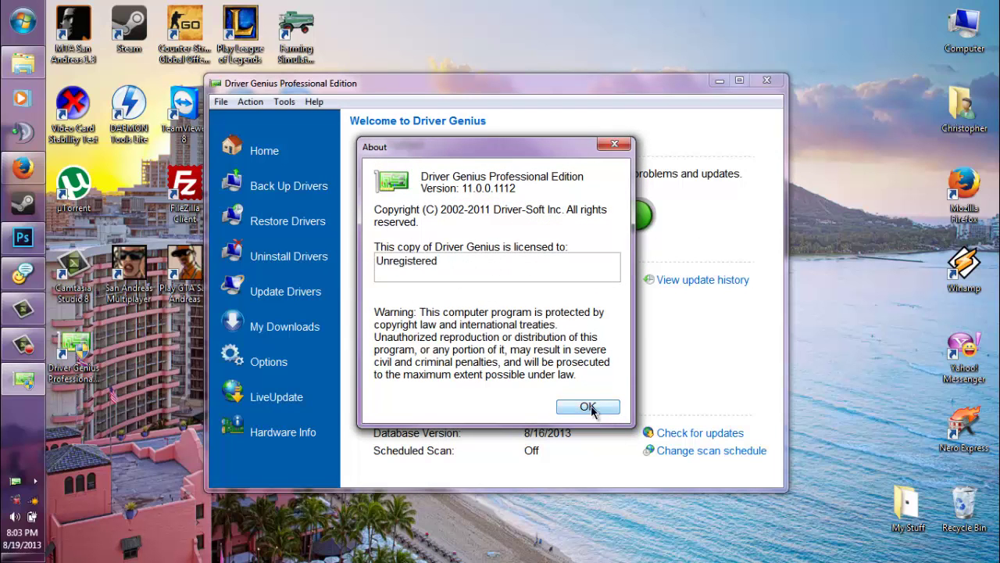
left_click(767, 80)
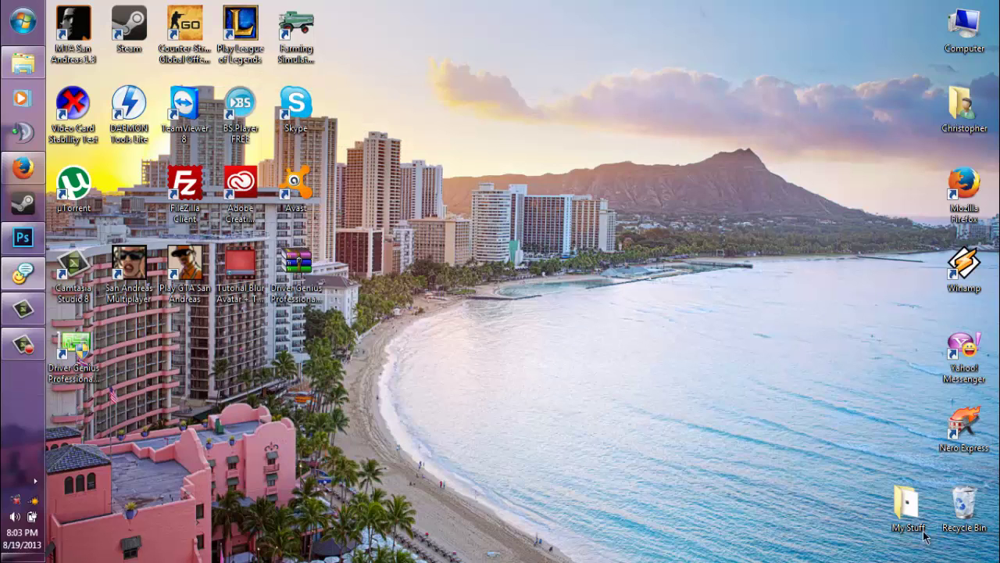
Step: Open the crack folder inside My Stuff's Driver Genius Professional Edition 11 folder and move its window aside
double_click(906, 504)
double_click(500, 161)
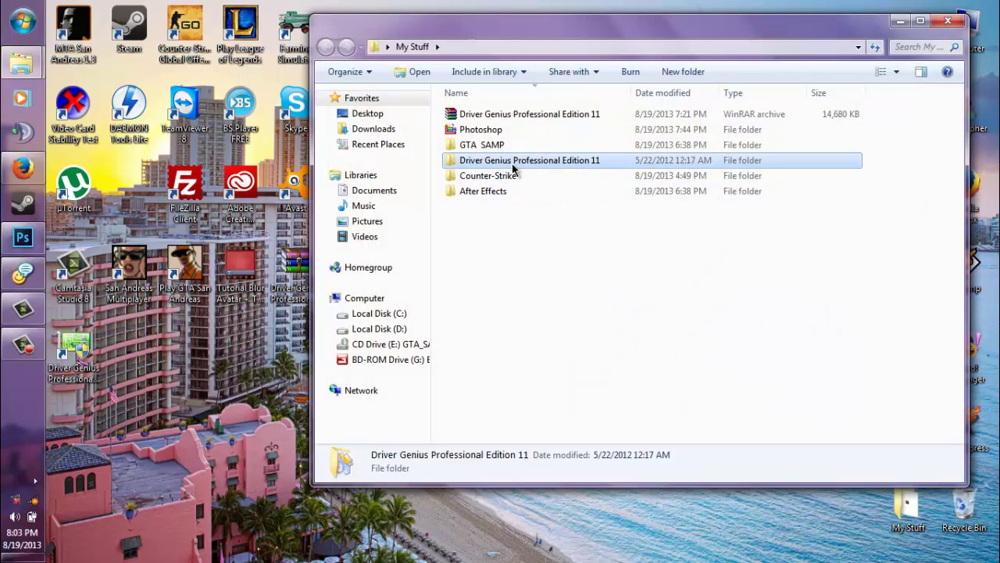
double_click(452, 114)
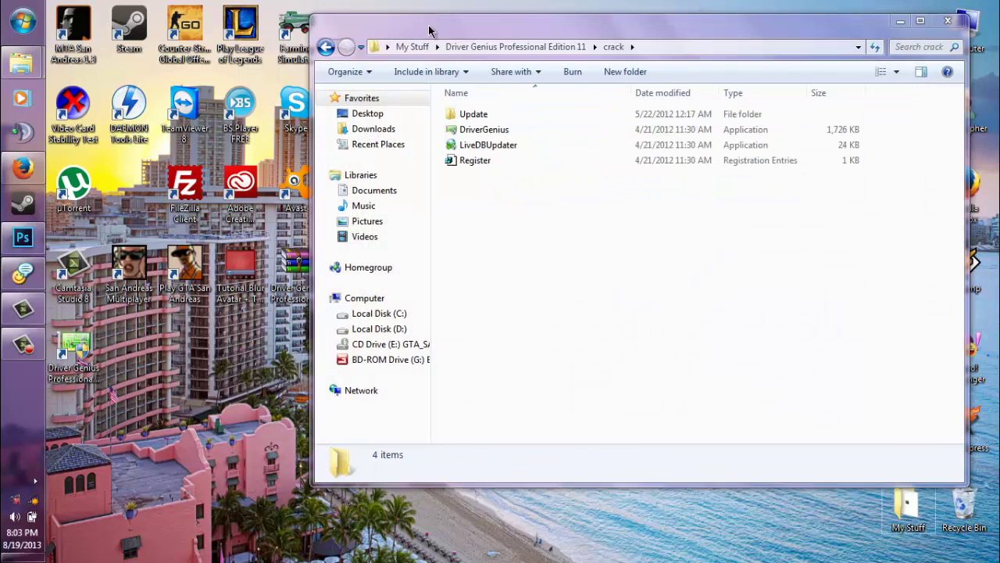
left_click_drag(422, 11, 469, 12)
left_click_drag(778, 31, 578, 32)
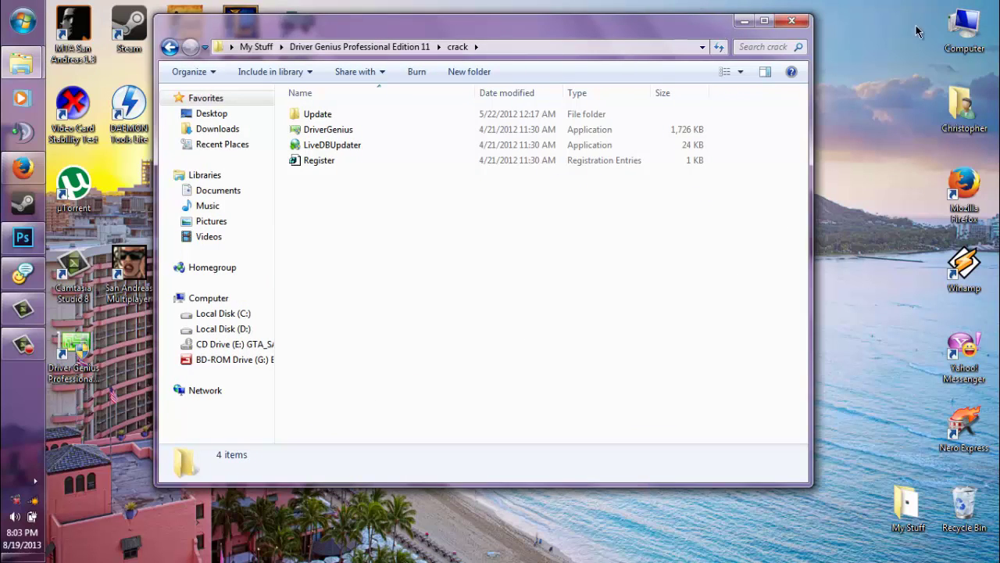
Step: Open the DriverGenius installation folder on Local Disk (D:) in a second Explorer window, keeping the crack folder window open
key("super+e")
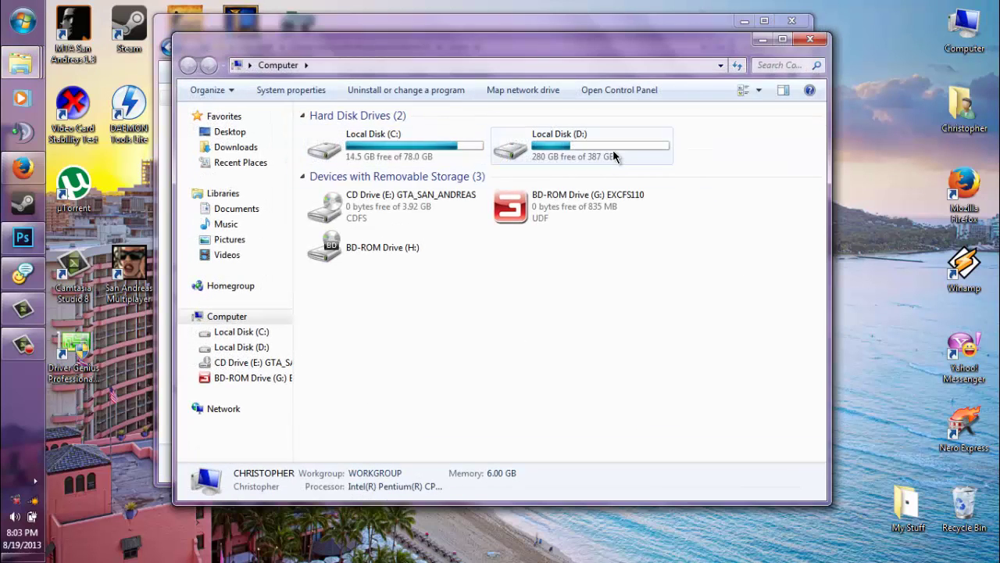
double_click(558, 144)
left_click_drag(387, 40, 301, 140)
double_click(432, 250)
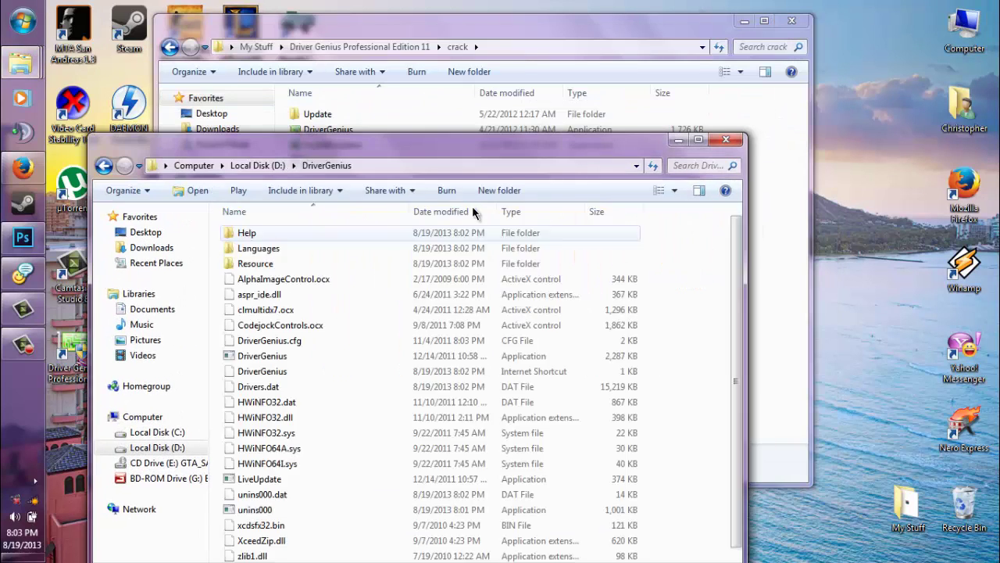
Step: Copy the DriverGenius application from the crack folder into D:\DriverGenius, then close the installation folder window
left_click(313, 79)
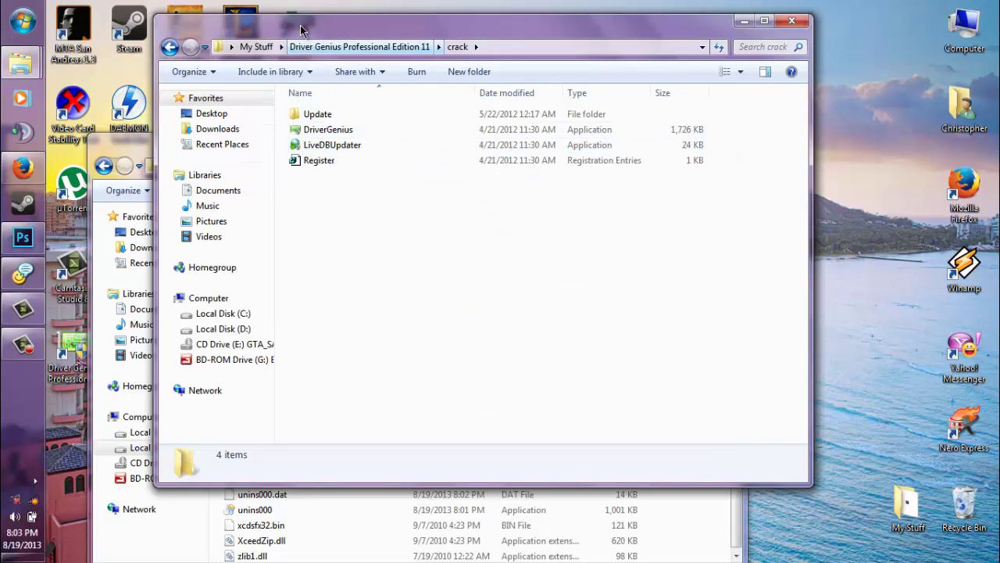
left_click_drag(368, 25, 736, 31)
left_click_drag(674, 136, 695, 143)
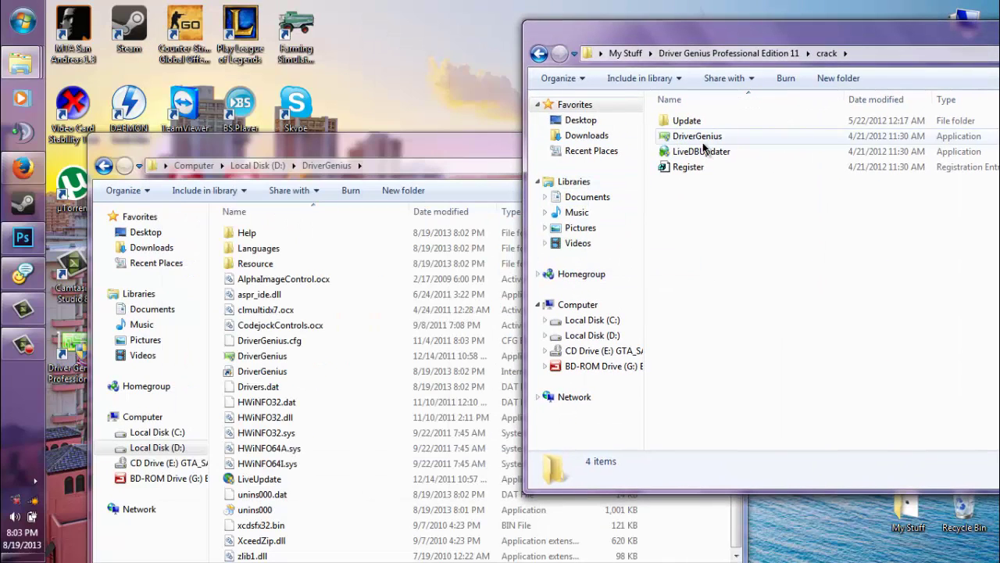
left_click(445, 331)
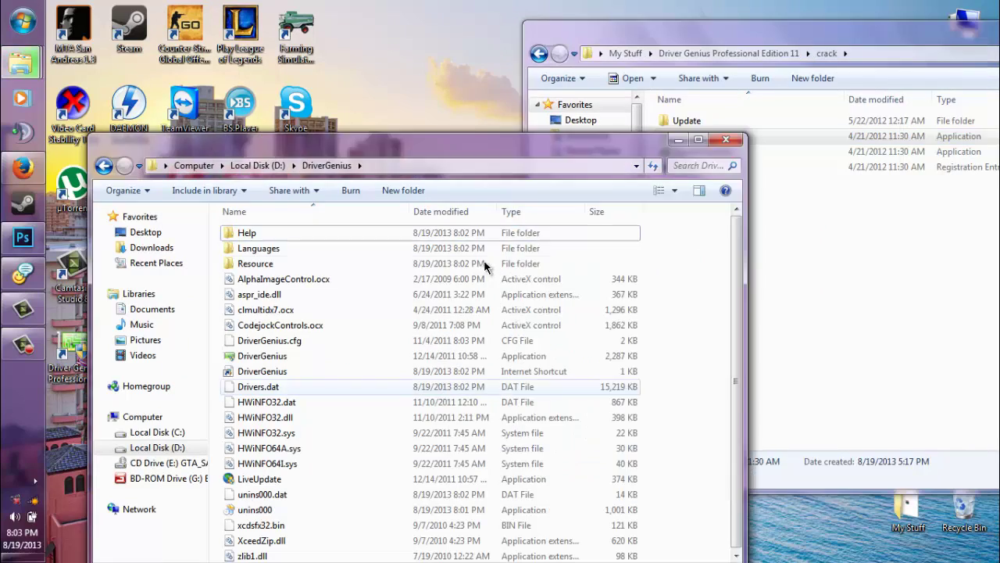
key("ctrl+v")
left_click(454, 224)
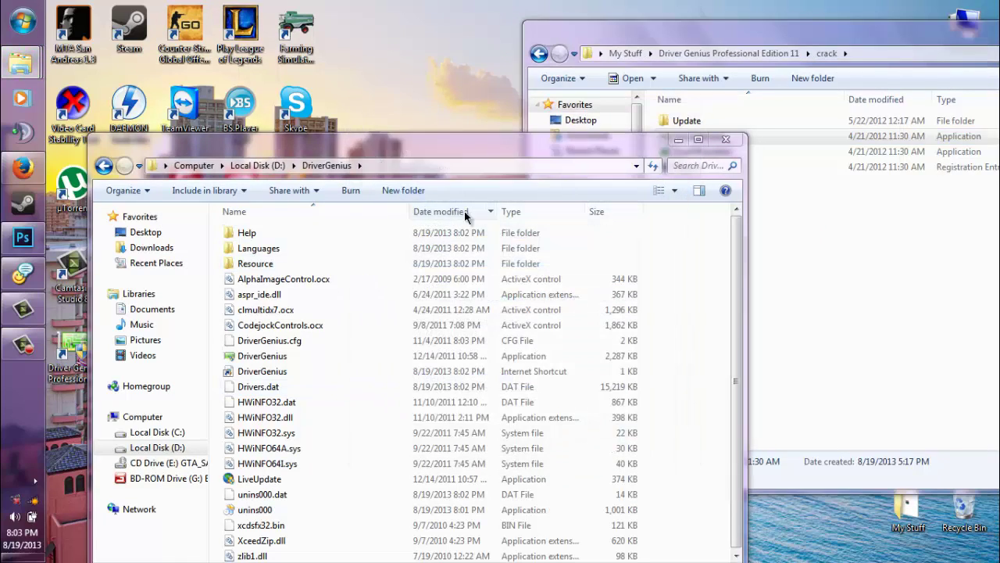
left_click(727, 140)
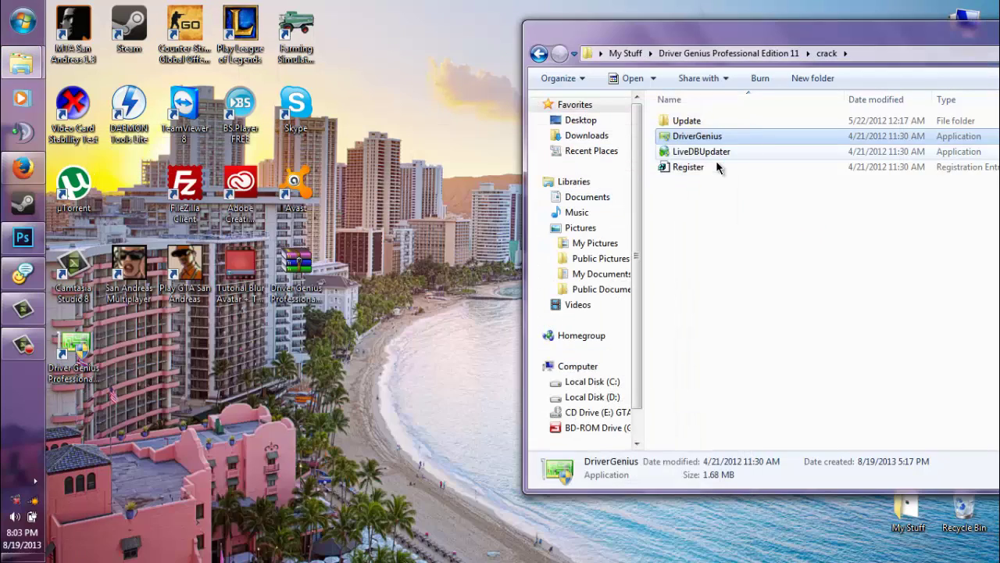
Step: Merge the crack folder's Register entries into the Windows registry and close the folder window
double_click(697, 169)
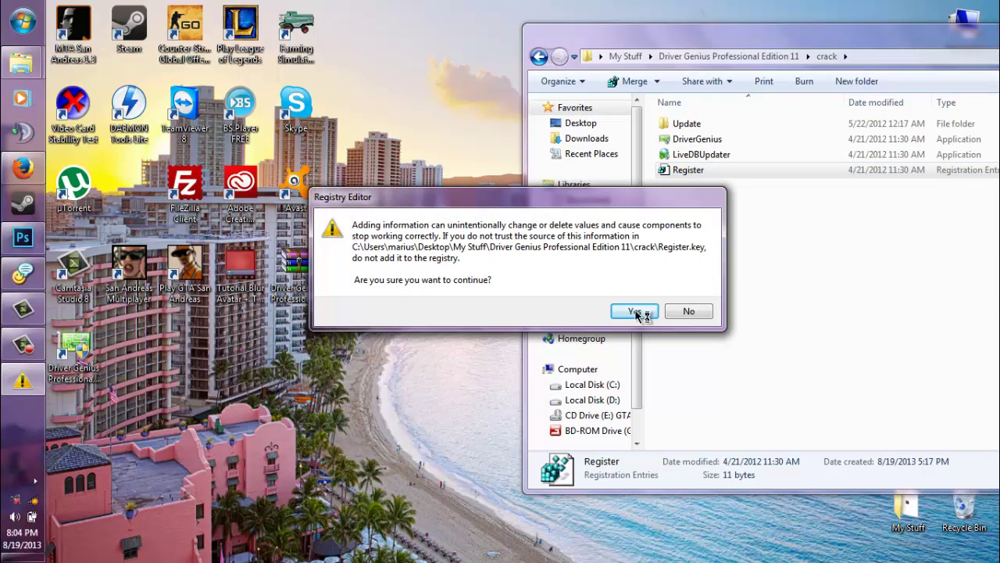
left_click(634, 311)
left_click(696, 294)
left_click_drag(782, 35, 806, 76)
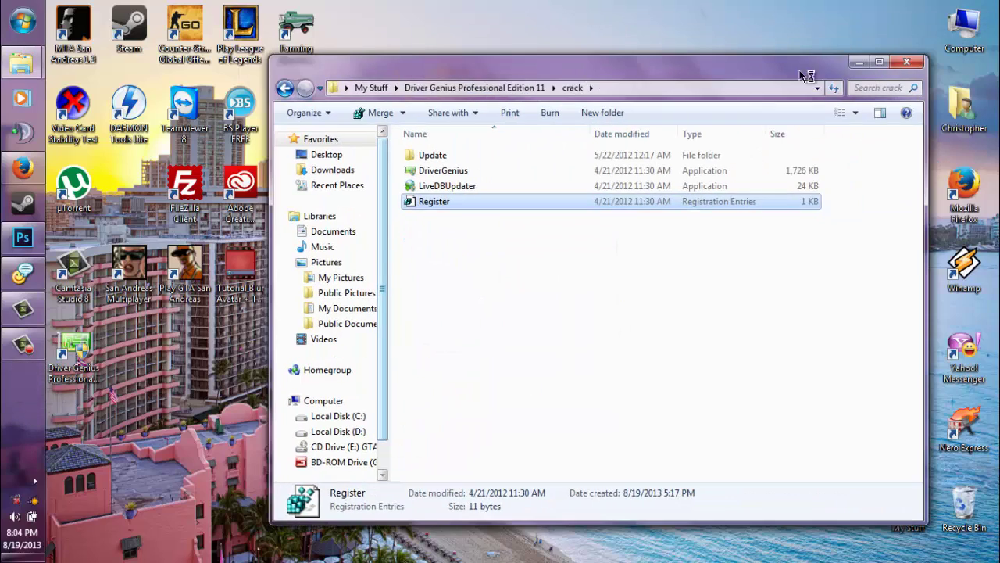
left_click(906, 61)
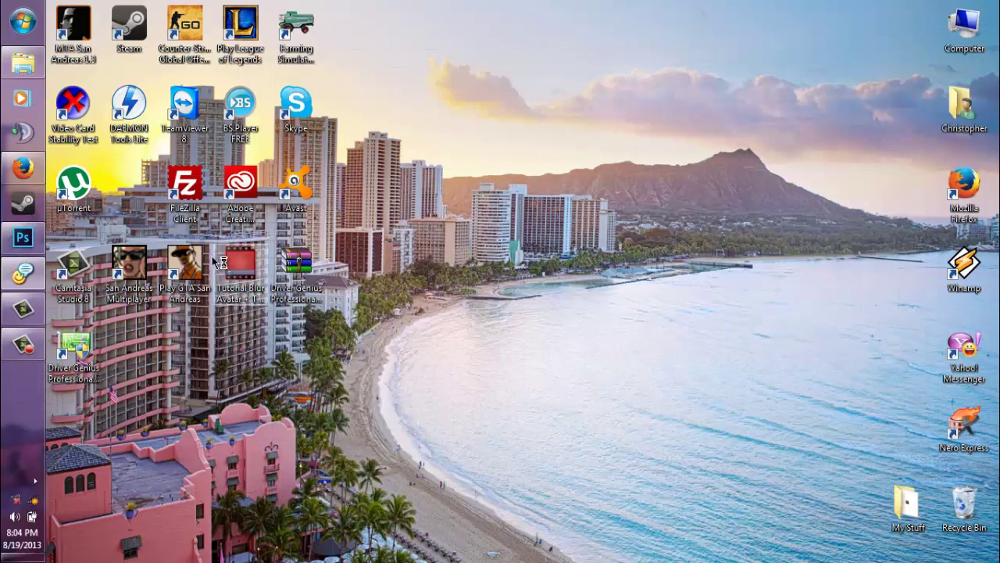
Step: Launch Driver Genius Professional Edition from the desktop and dismiss its scan prompt without scanning
left_click(77, 343)
double_click(78, 339)
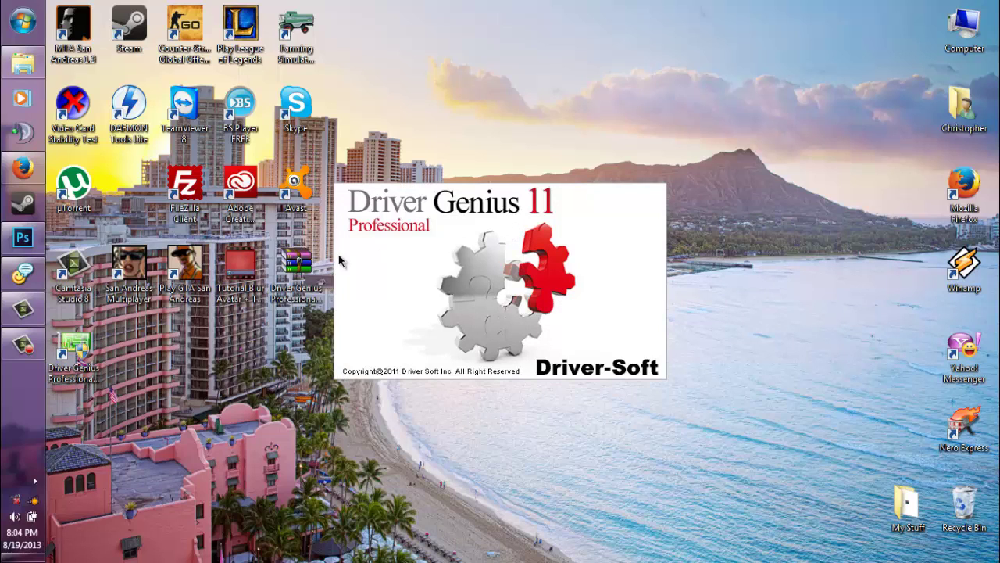
left_click_drag(672, 139, 325, 305)
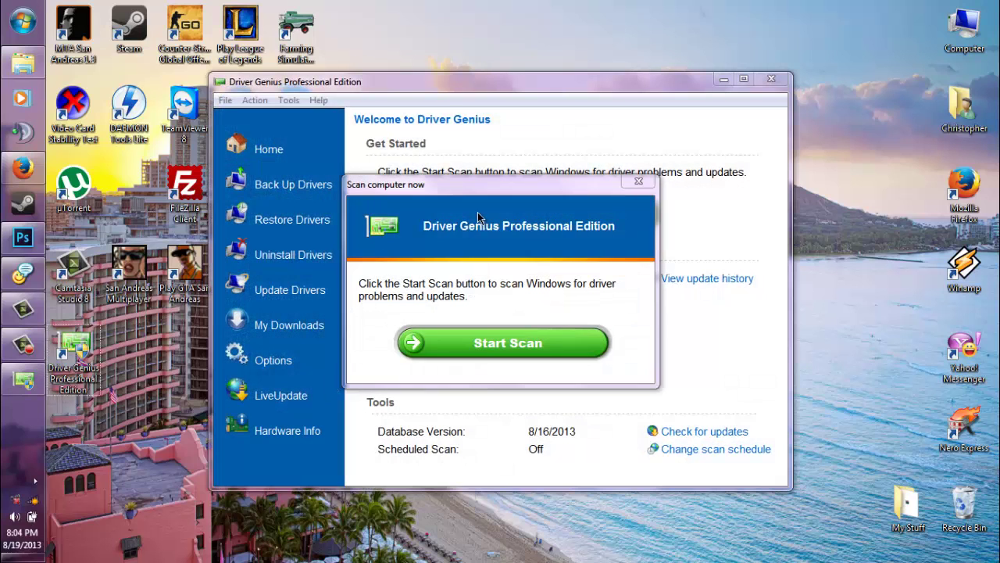
left_click(638, 180)
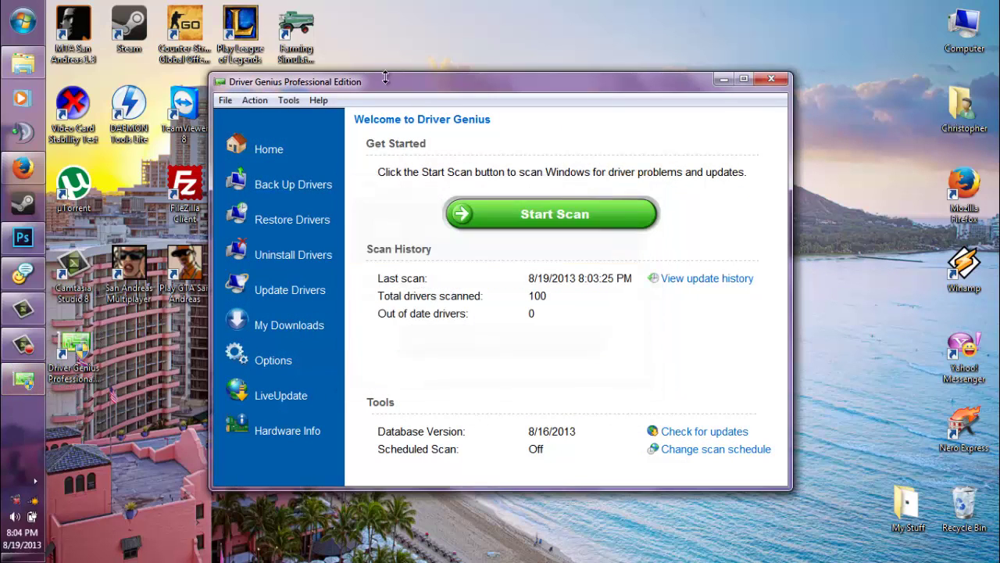
Step: Check whom the program is licensed to in Driver Genius's About information, then close the program
left_click(319, 100)
left_click(352, 179)
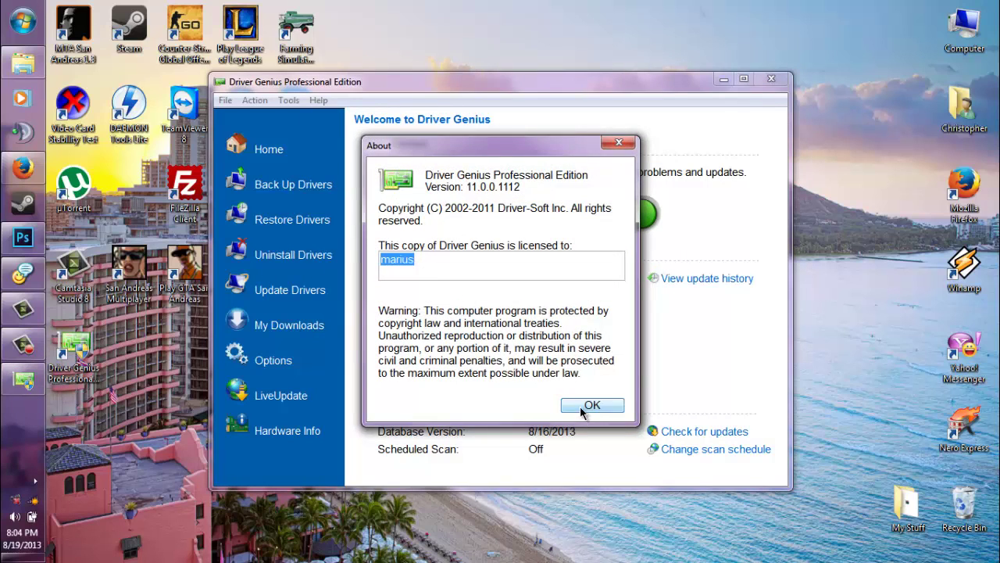
left_click(591, 405)
left_click(771, 79)
Step: Create a new text document on the desktop with its default name and open it in Notepad
left_click_drag(806, 62, 511, 269)
right_click(512, 271)
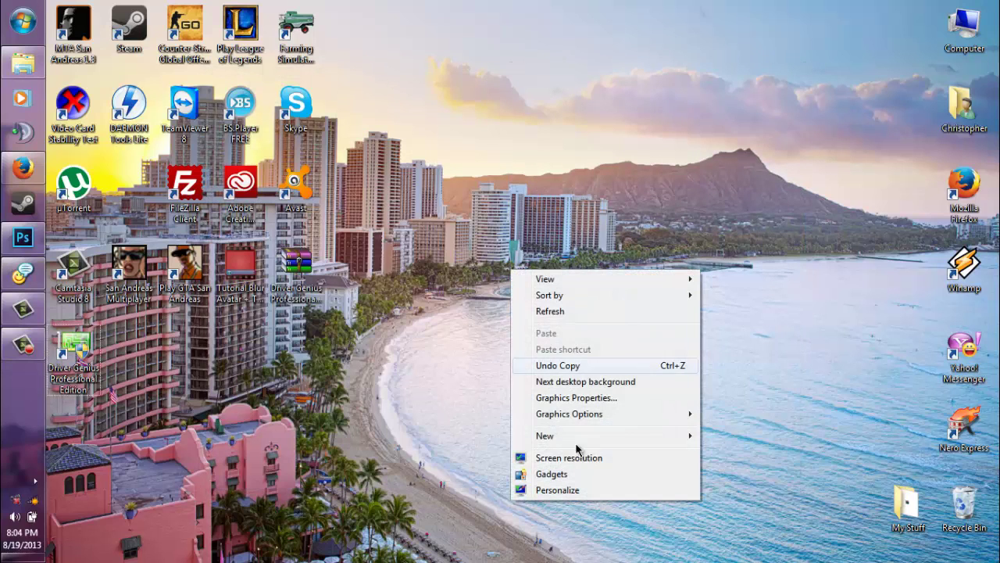
mouse_move(565, 436)
left_click(753, 404)
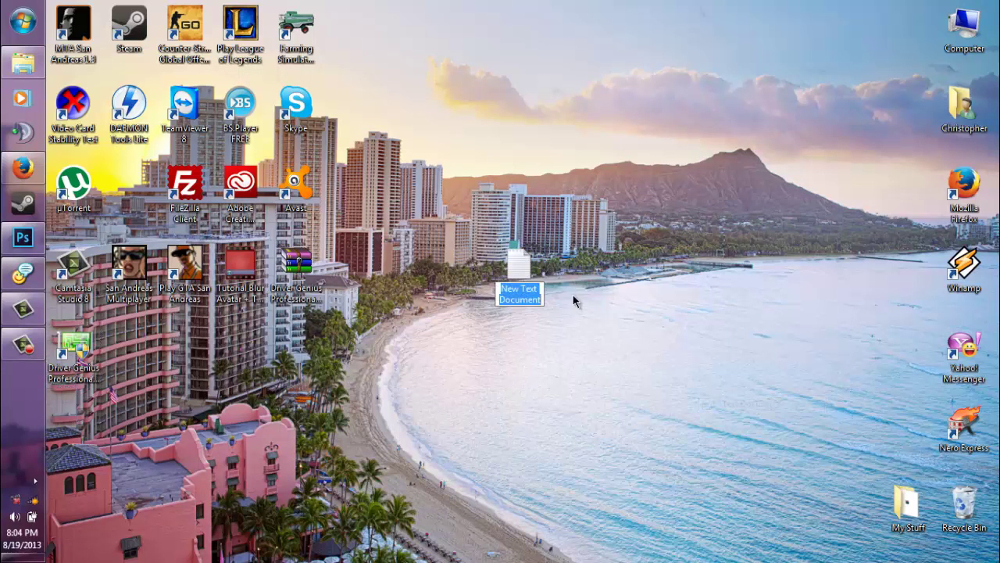
left_click(535, 275)
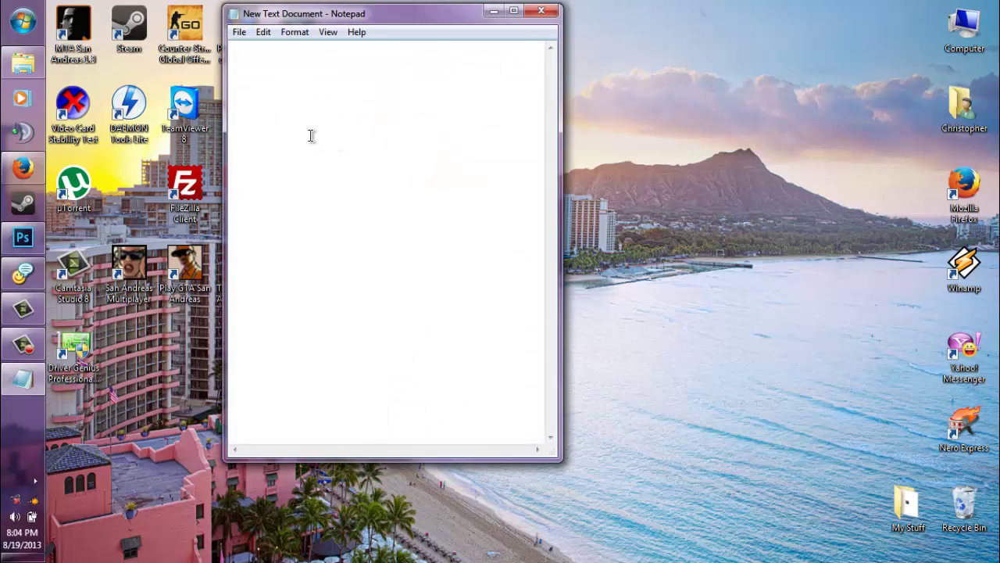